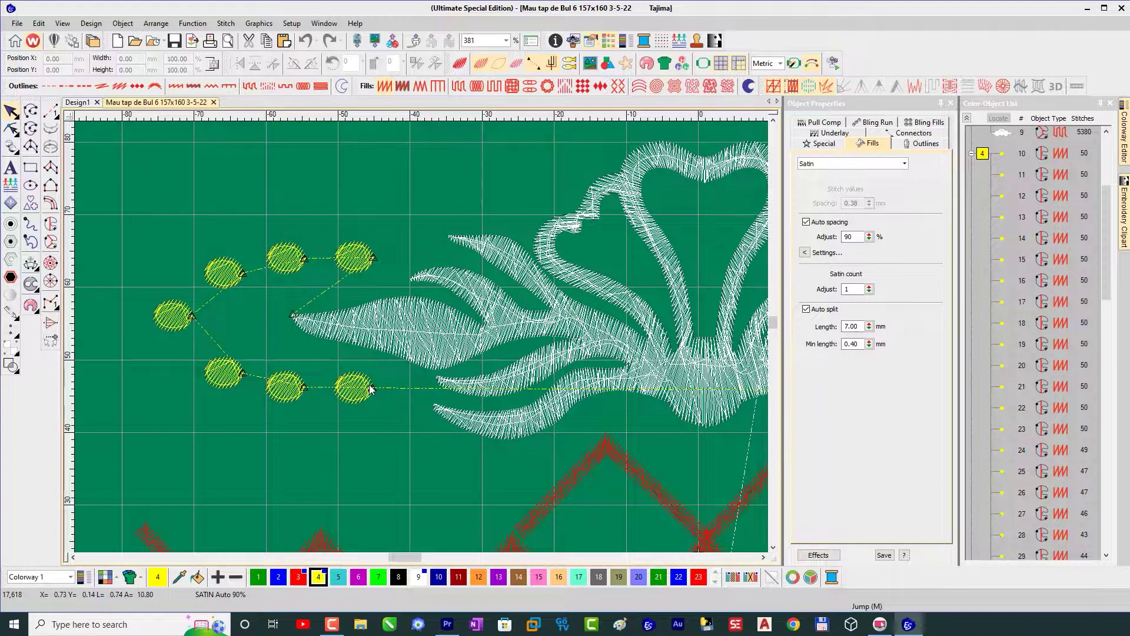
Reshape the upper yellow dot nearest the flower's left leaf, placing its stitch exit point on the left and entry point on the right
key(t)
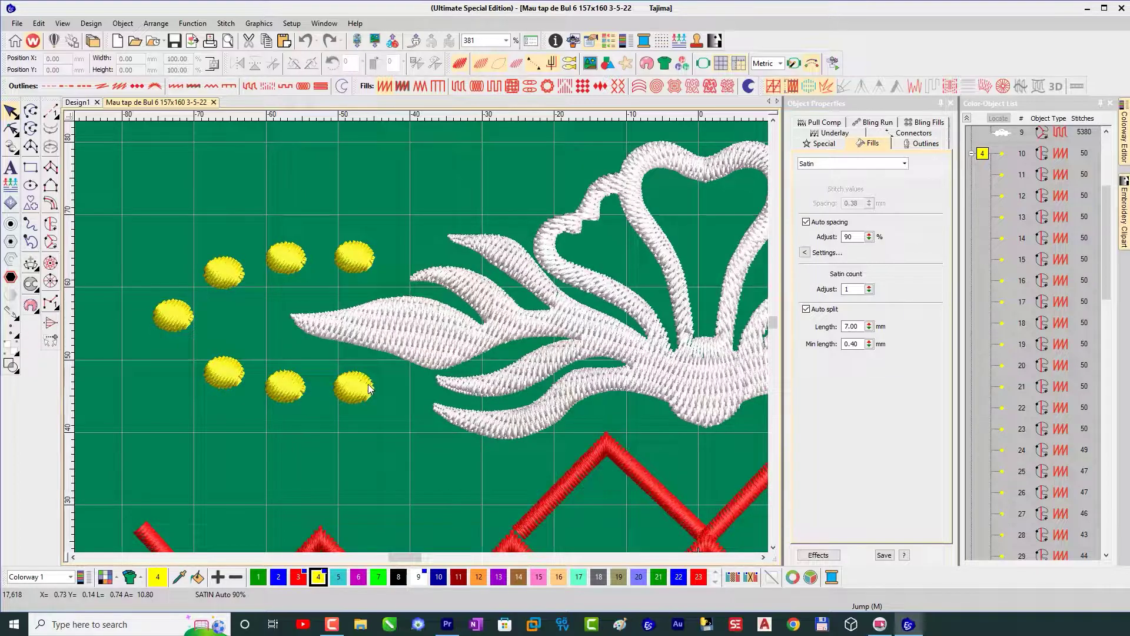
click(365, 268)
key(h)
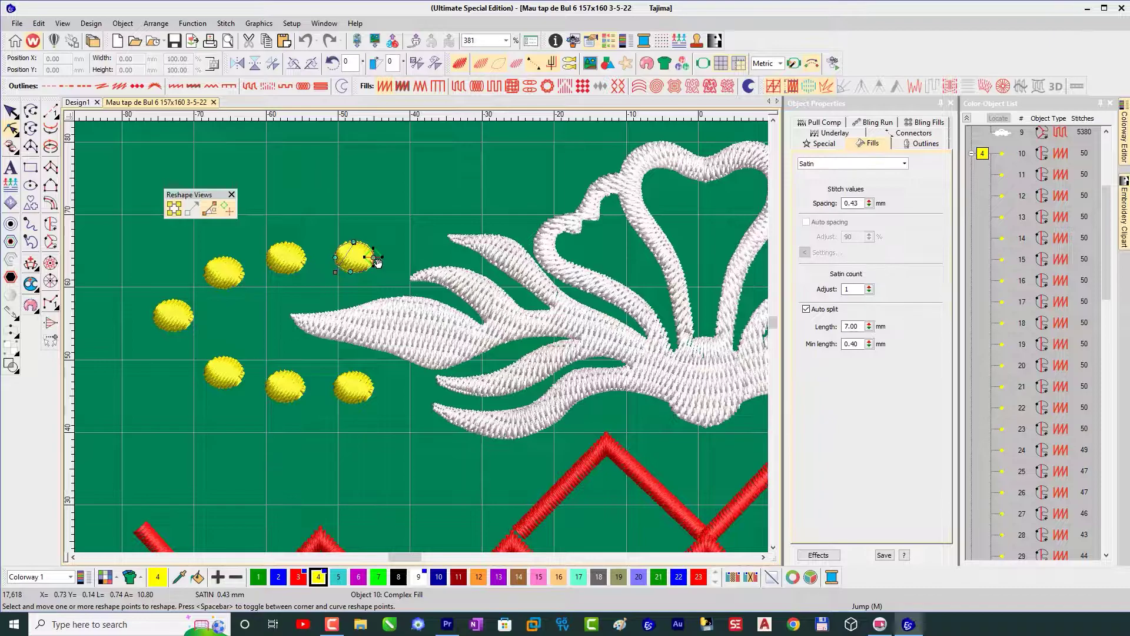
drag(380, 264, 384, 280)
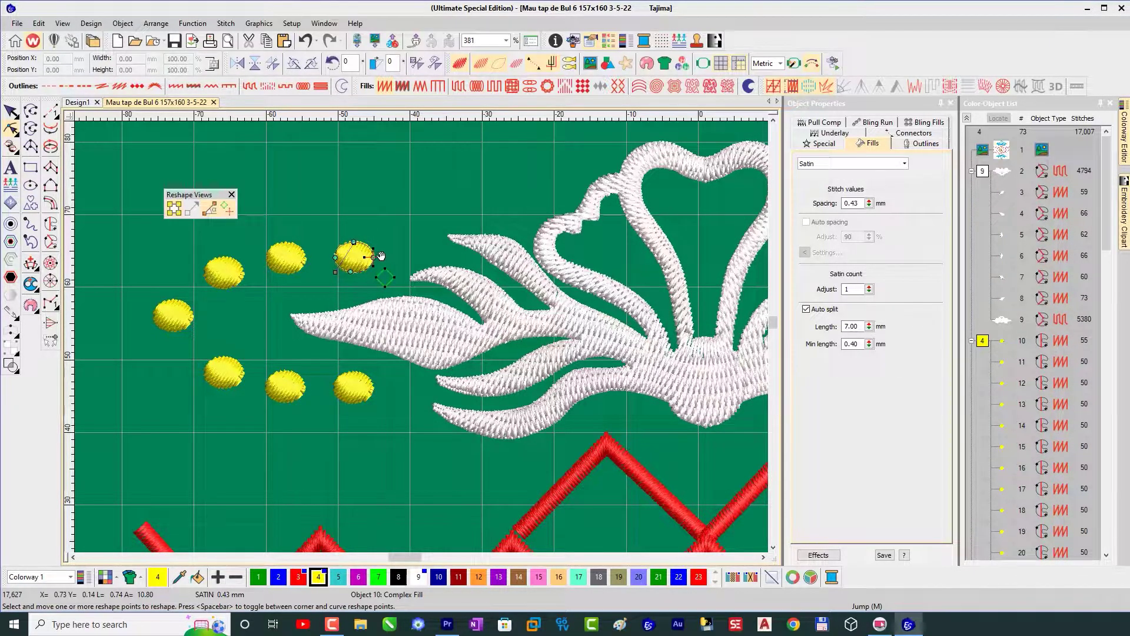
click(337, 258)
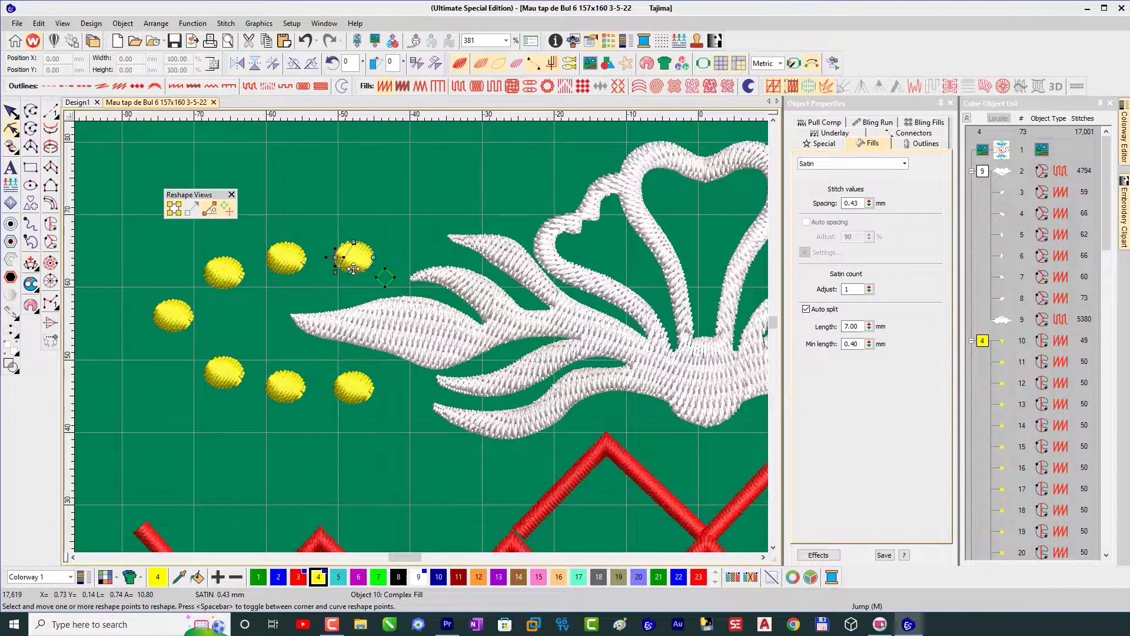
drag(386, 277, 372, 257)
Swap the middle upper-left dot's stitch direction so it enters on its right edge and exits on its left edge
click(293, 271)
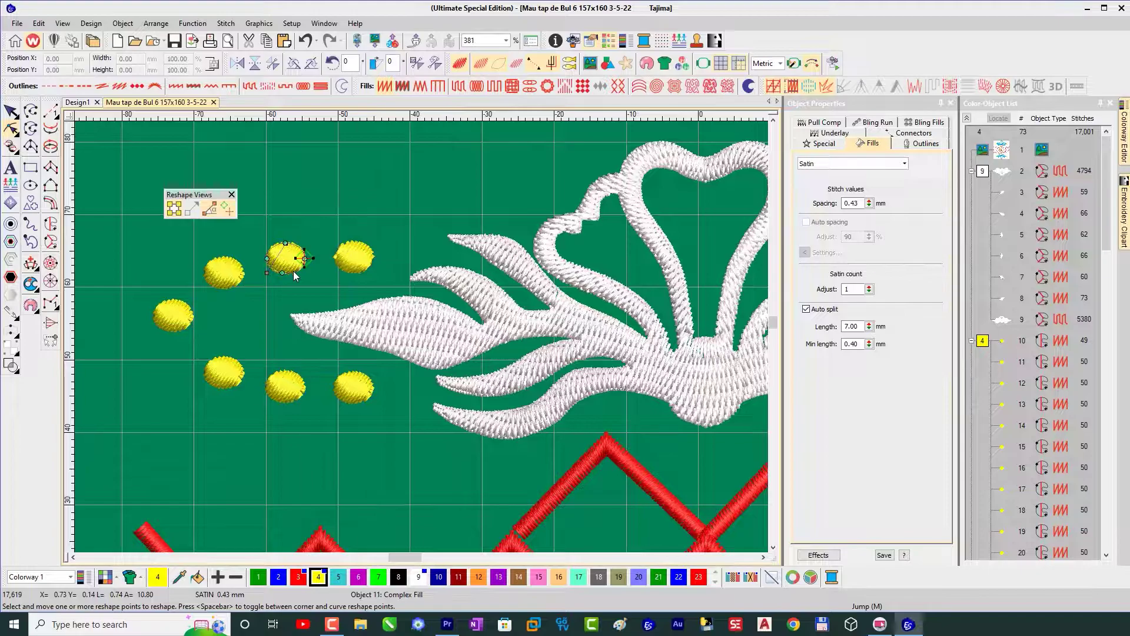
drag(307, 259, 299, 258)
drag(298, 257, 317, 276)
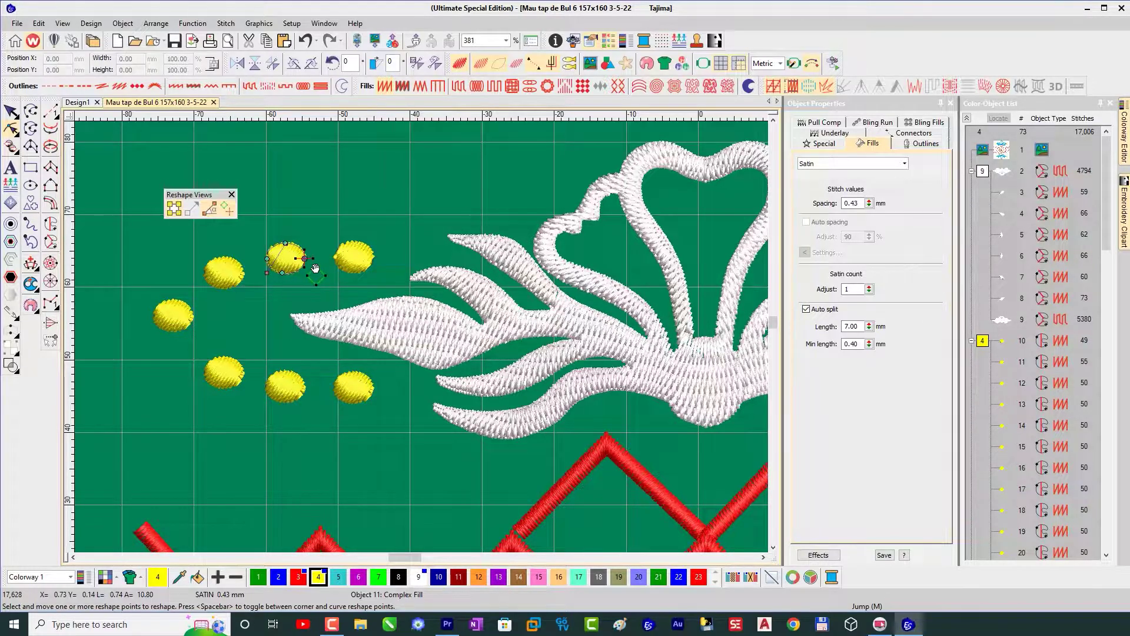
click(269, 259)
drag(318, 276, 304, 258)
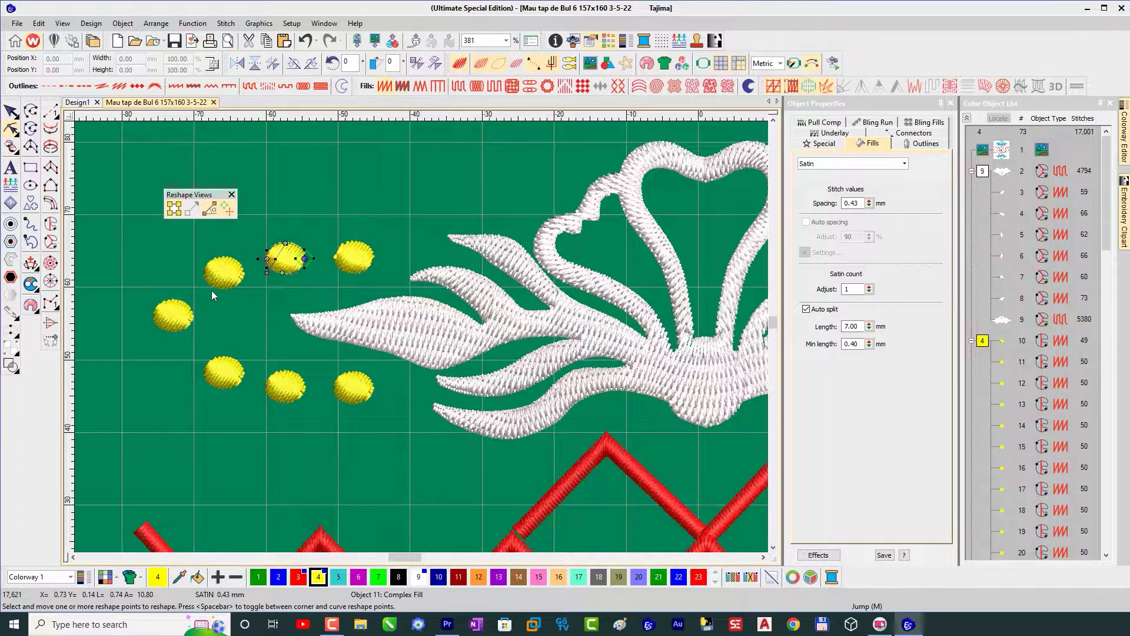
Place the outer upper-left dot's entry point on its right edge and exit point on its left edge, and select the leftmost dot
click(235, 283)
mouse_move(248, 281)
mouse_down()
mouse_move(253, 298)
mouse_move(257, 289)
mouse_move(205, 276)
mouse_up()
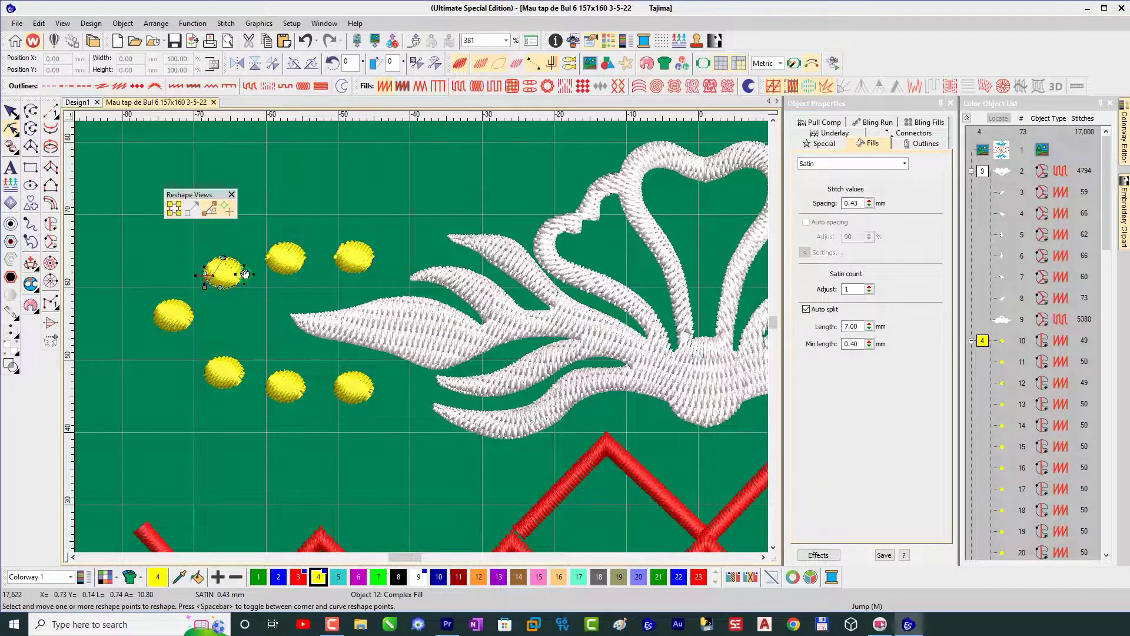
click(243, 272)
click(194, 317)
Move the stitch entry points of the outer and middle lower-left dots to their left edges
click(232, 364)
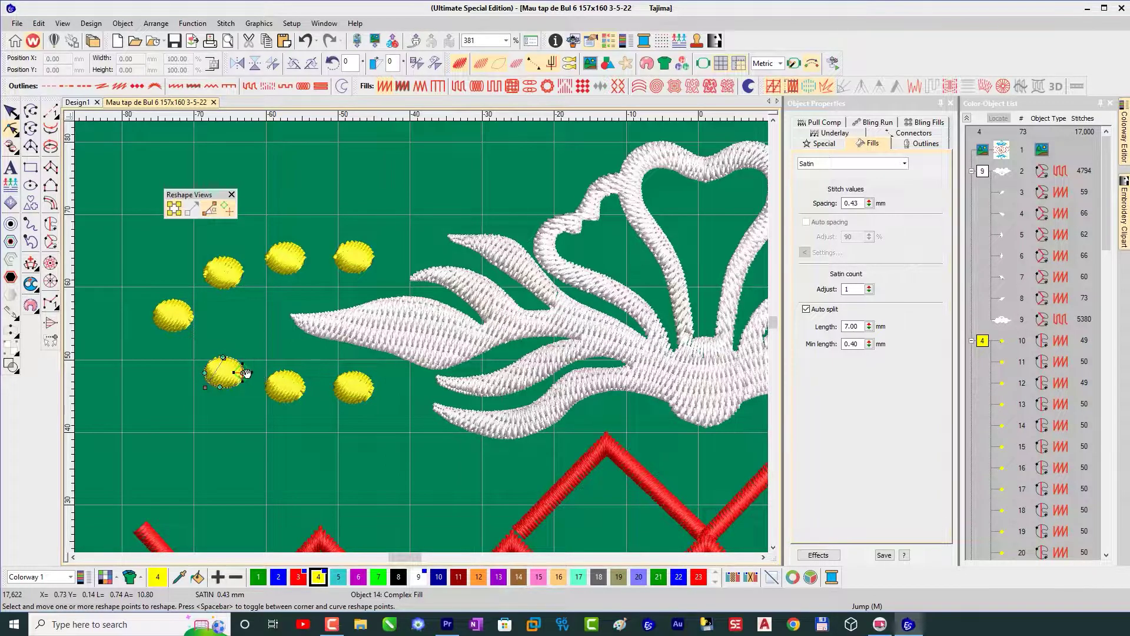
drag(251, 372, 244, 366)
click(303, 381)
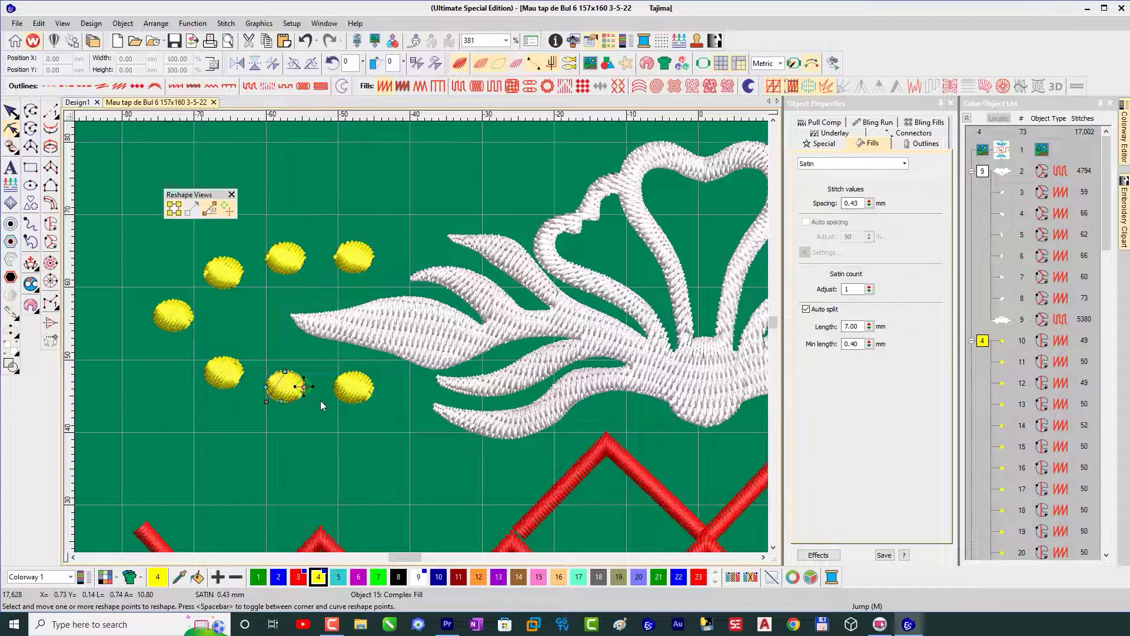
click(266, 386)
drag(267, 385, 269, 380)
Move the entry point of the lower-left group's innermost dot to its left edge and finish reshaping this group
click(352, 404)
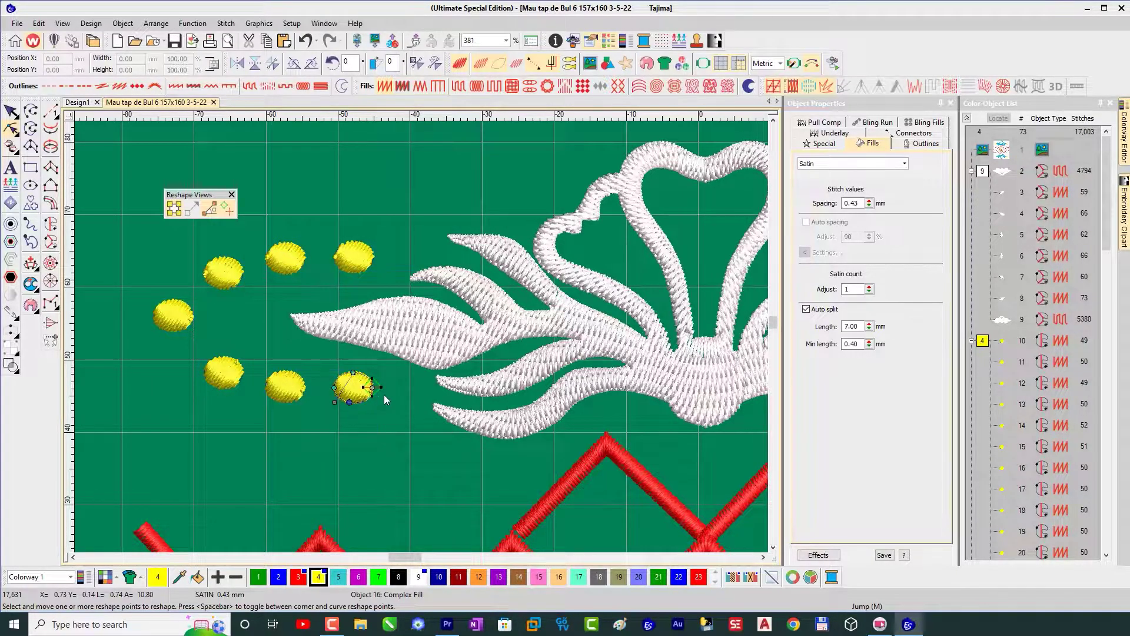
click(334, 387)
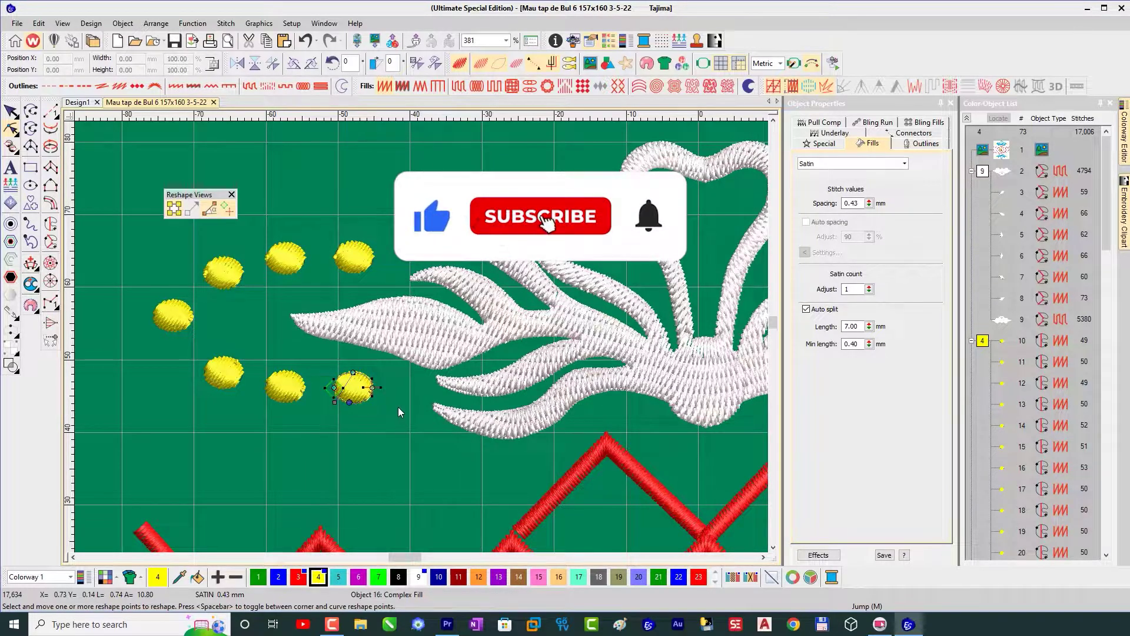
key(Escape)
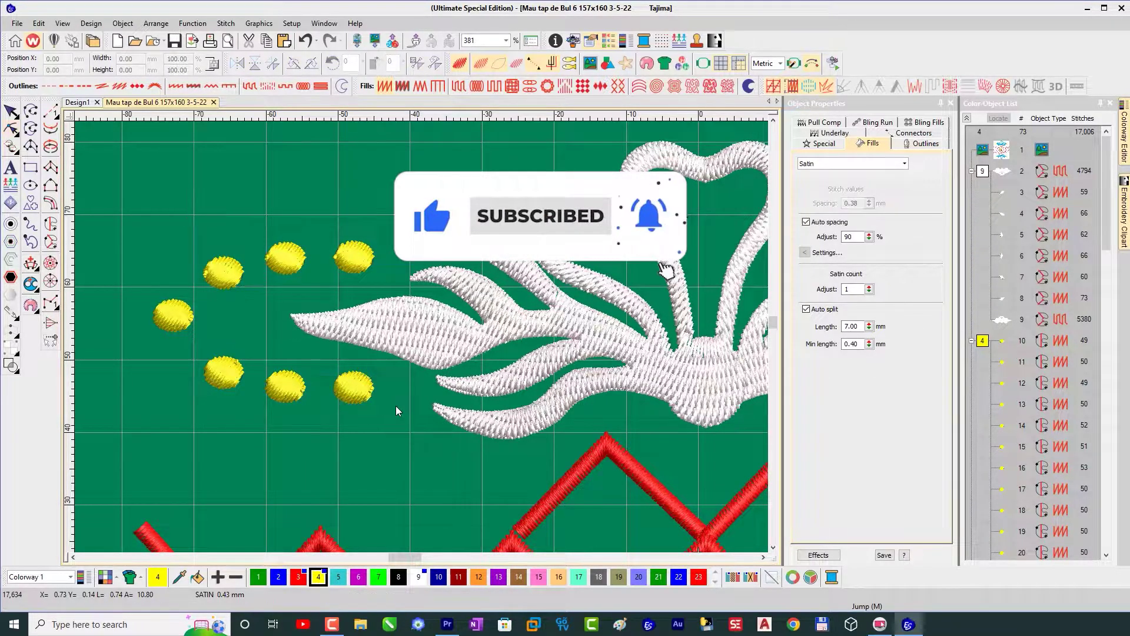
Reshape the innermost lower dot on the flower's right side so its stitching enters on the left and exits on the right
click(763, 557)
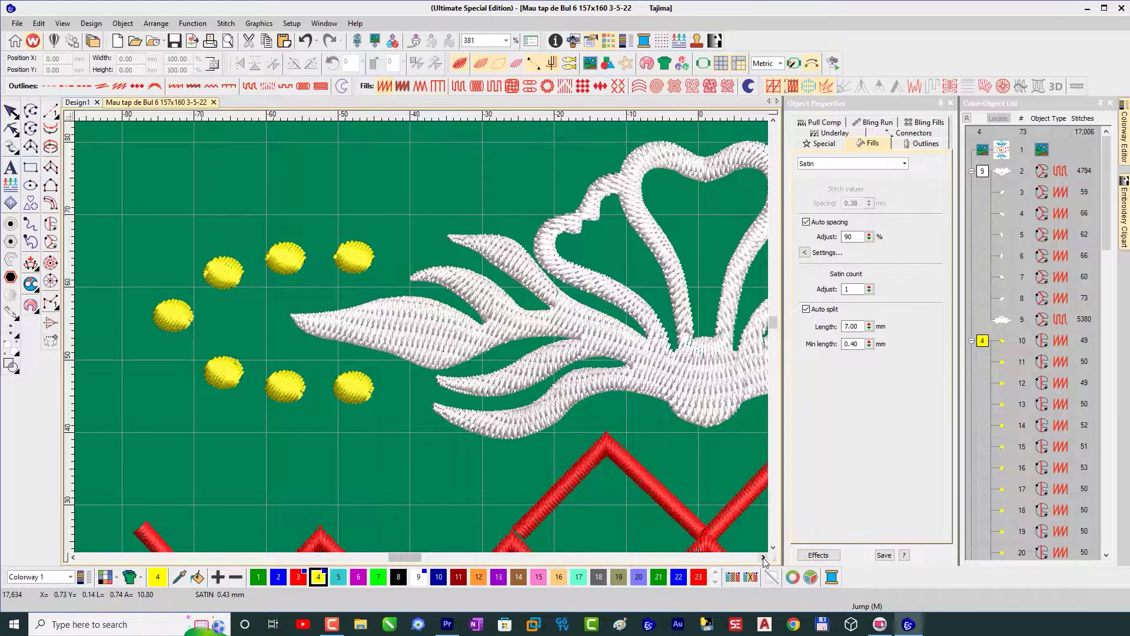
click(763, 557)
click(762, 557)
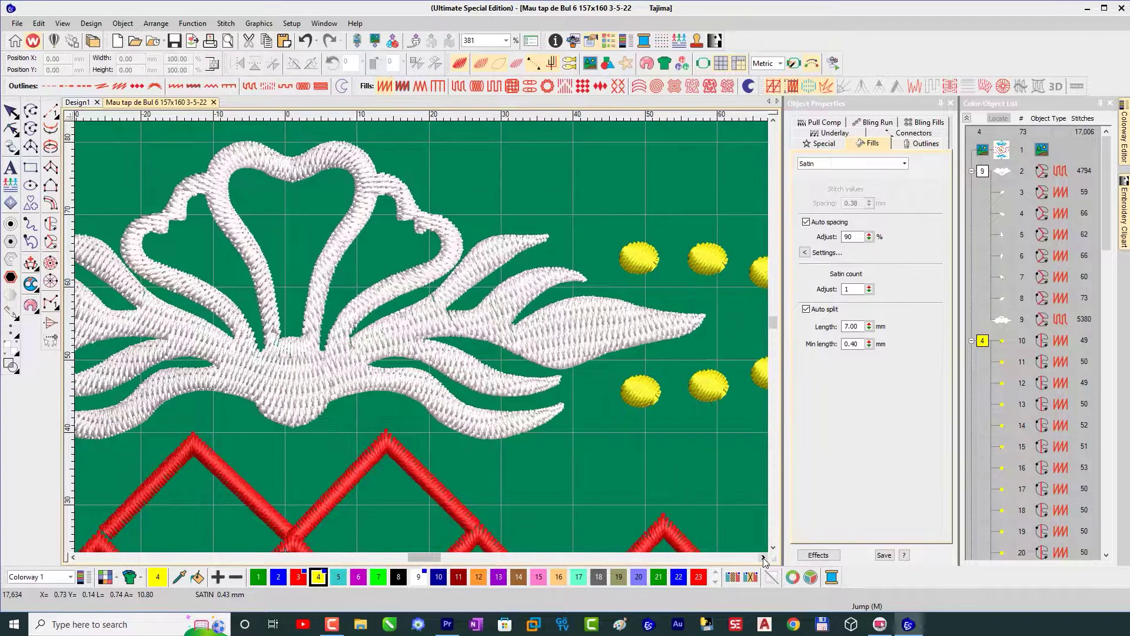
click(763, 557)
click(763, 557)
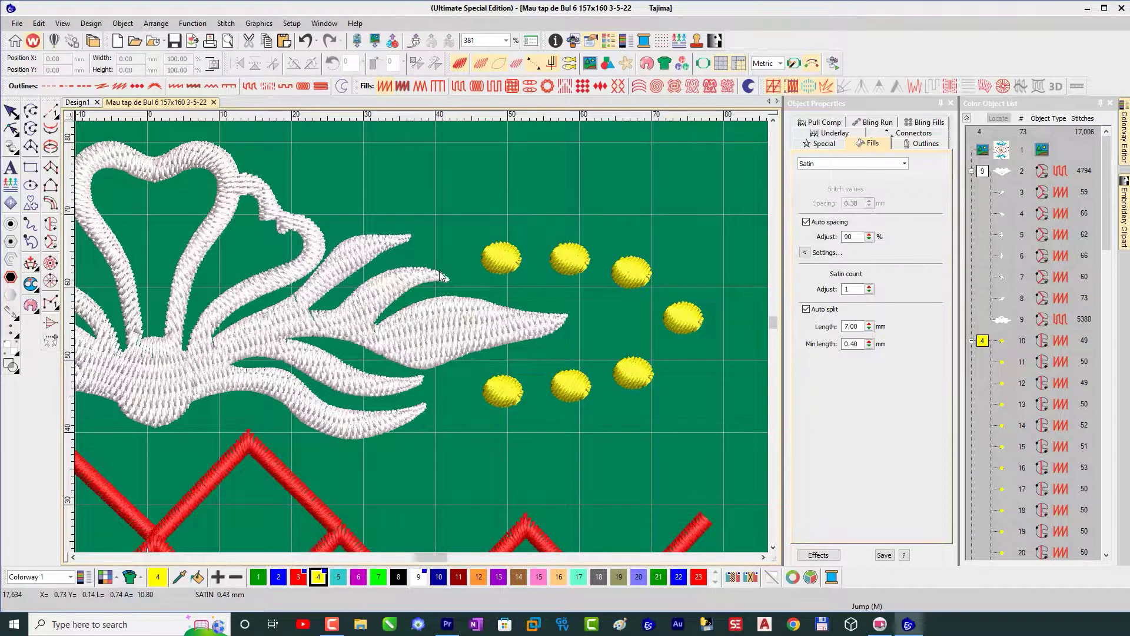
key(t)
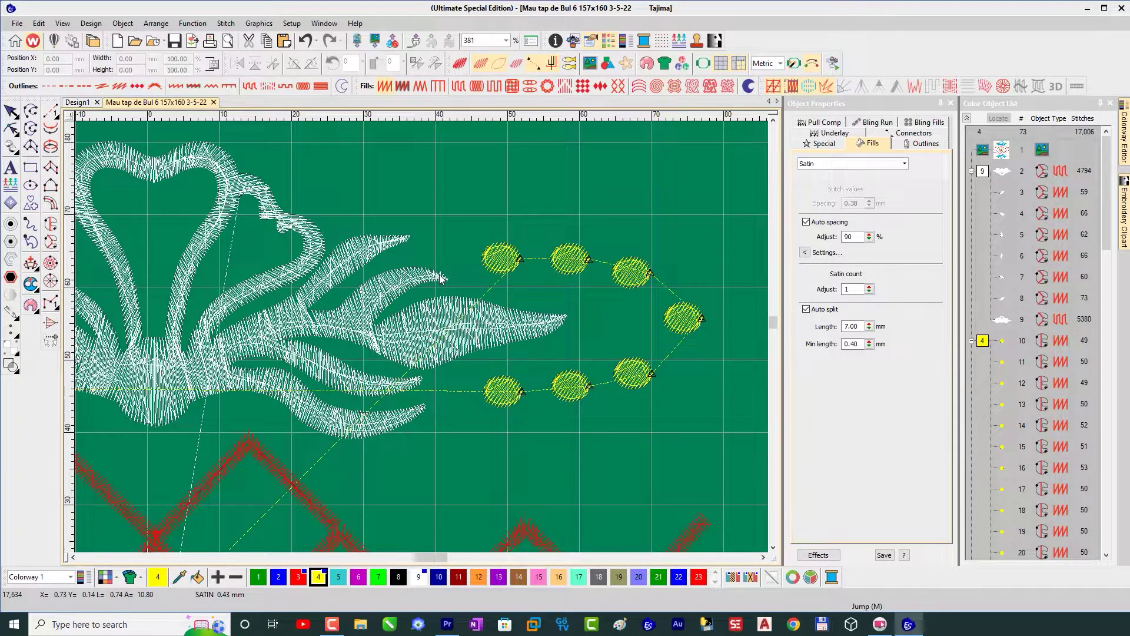
key(t)
click(508, 407)
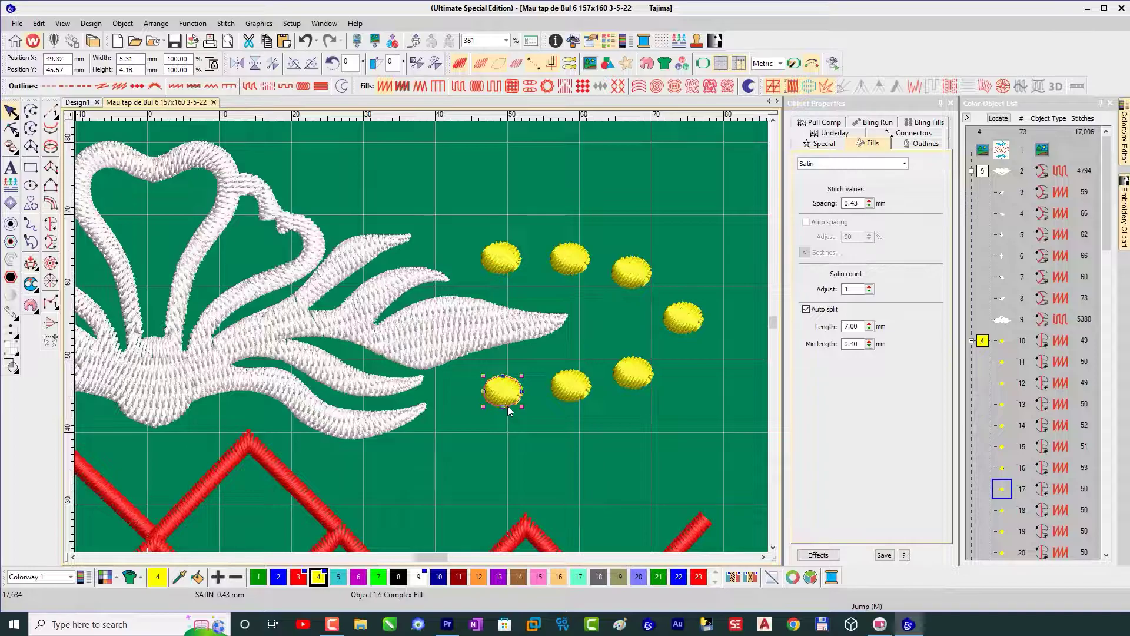
key(h)
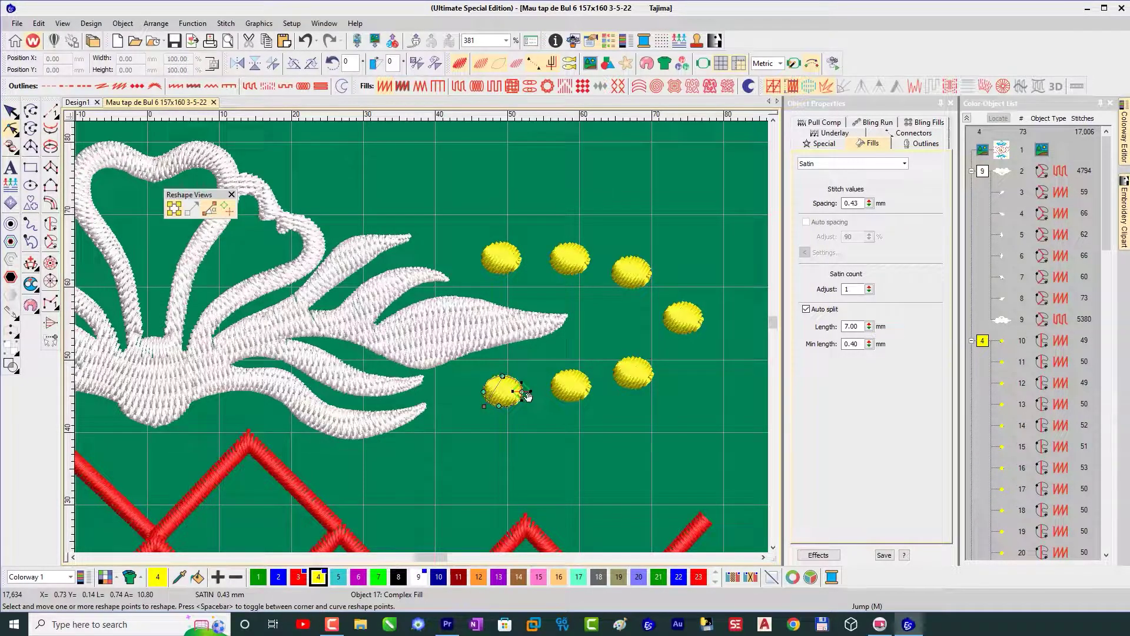
click(485, 393)
key(Return)
Set the middle and outer lower-right dots to enter on the left, with the outer dot's exit point at its upper right
click(584, 395)
drag(580, 410, 550, 386)
key(Return)
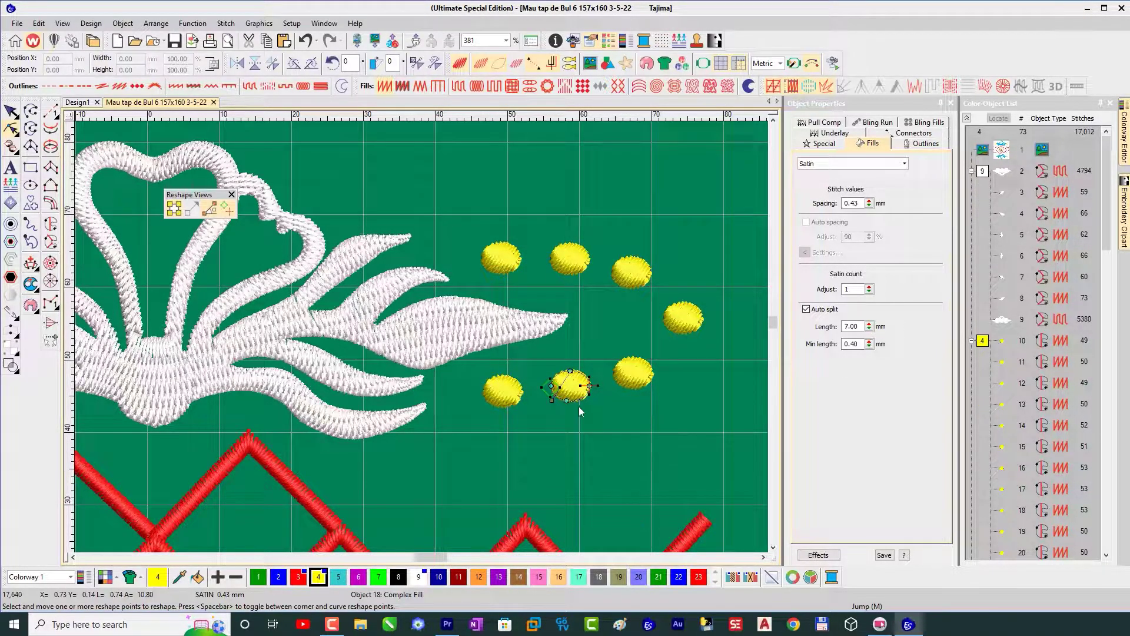
click(647, 384)
drag(607, 393, 606, 375)
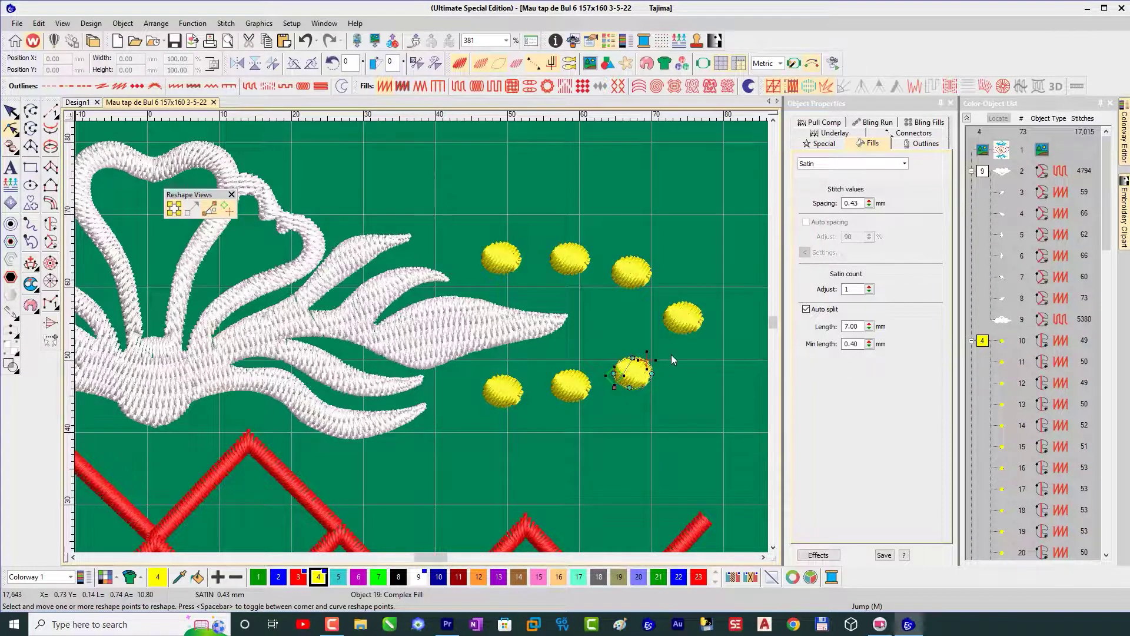
Place the rightmost dot's entry and exit points on its left edge, and set the outer upper-right dot to enter at lower right and exit left
click(683, 331)
mouse_move(709, 322)
mouse_down()
mouse_move(666, 334)
mouse_move(664, 320)
mouse_move(712, 324)
mouse_up()
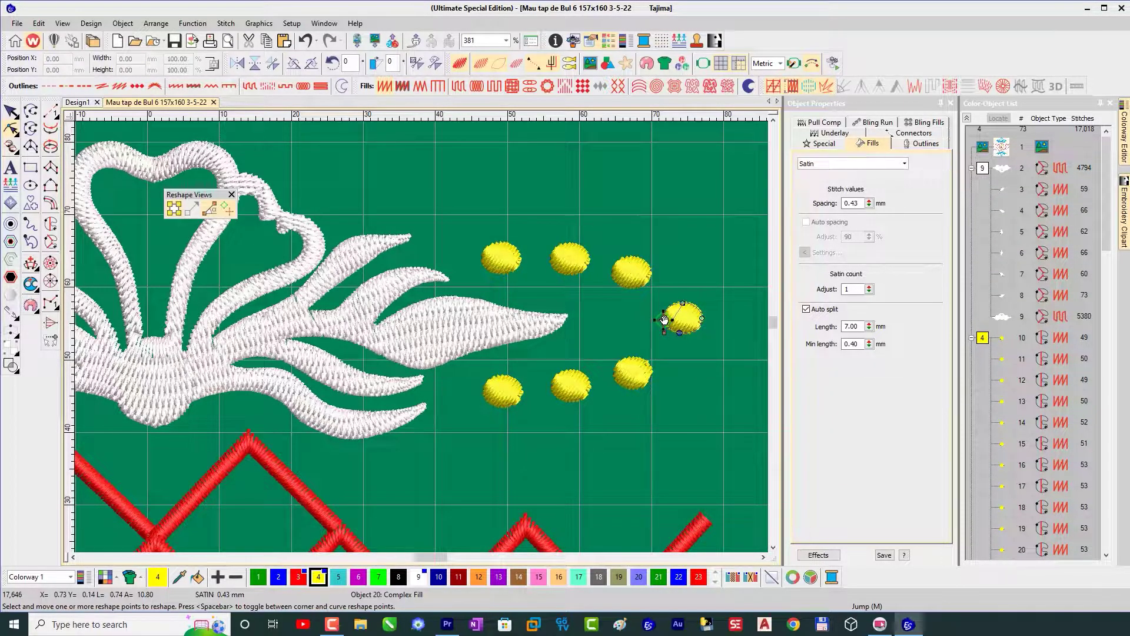
click(648, 277)
click(627, 288)
mouse_move(627, 288)
mouse_down()
mouse_move(650, 275)
mouse_move(646, 291)
mouse_move(611, 268)
mouse_move(661, 292)
mouse_move(647, 281)
mouse_up()
Move the middle upper-right dot's exit point to its left edge and its entry point to its right edge
click(565, 274)
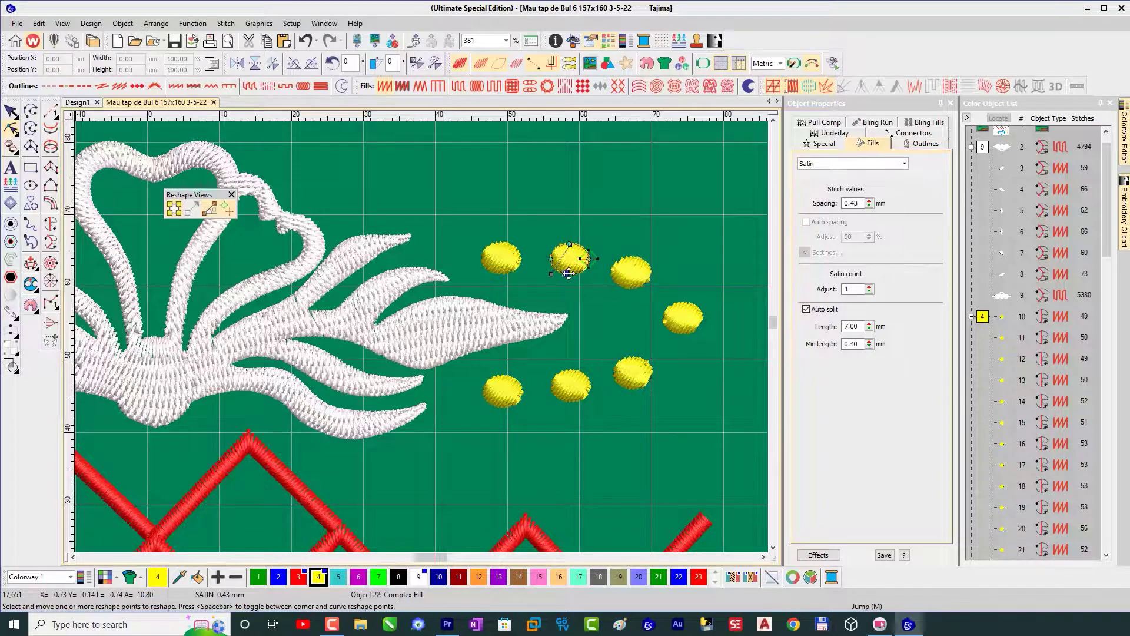
drag(595, 265, 597, 290)
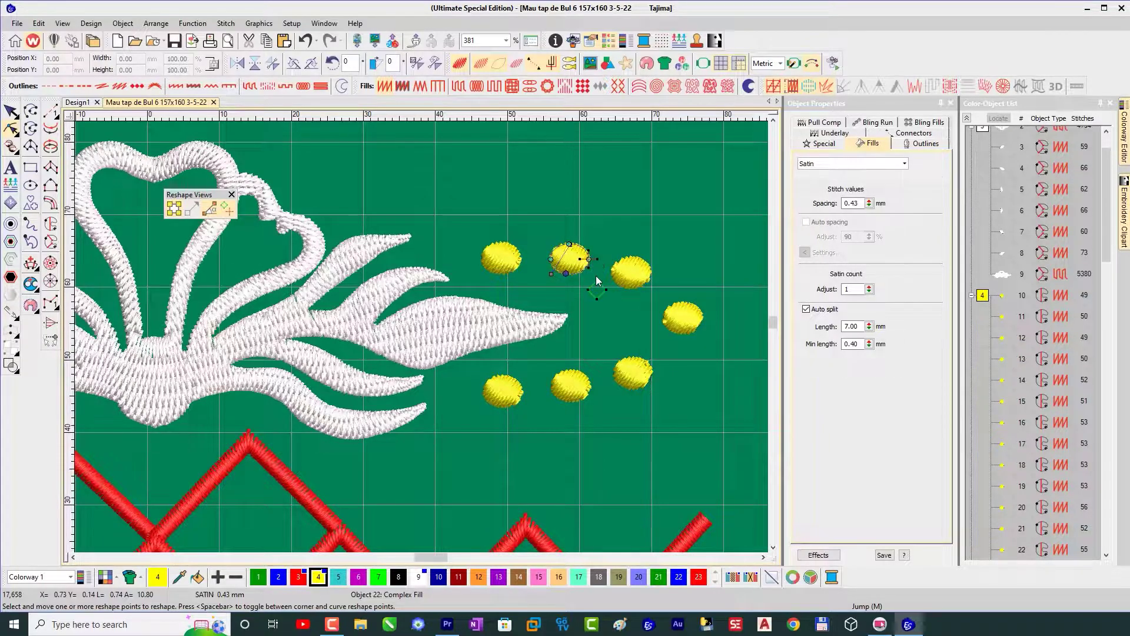
drag(549, 262, 551, 259)
drag(601, 294, 591, 259)
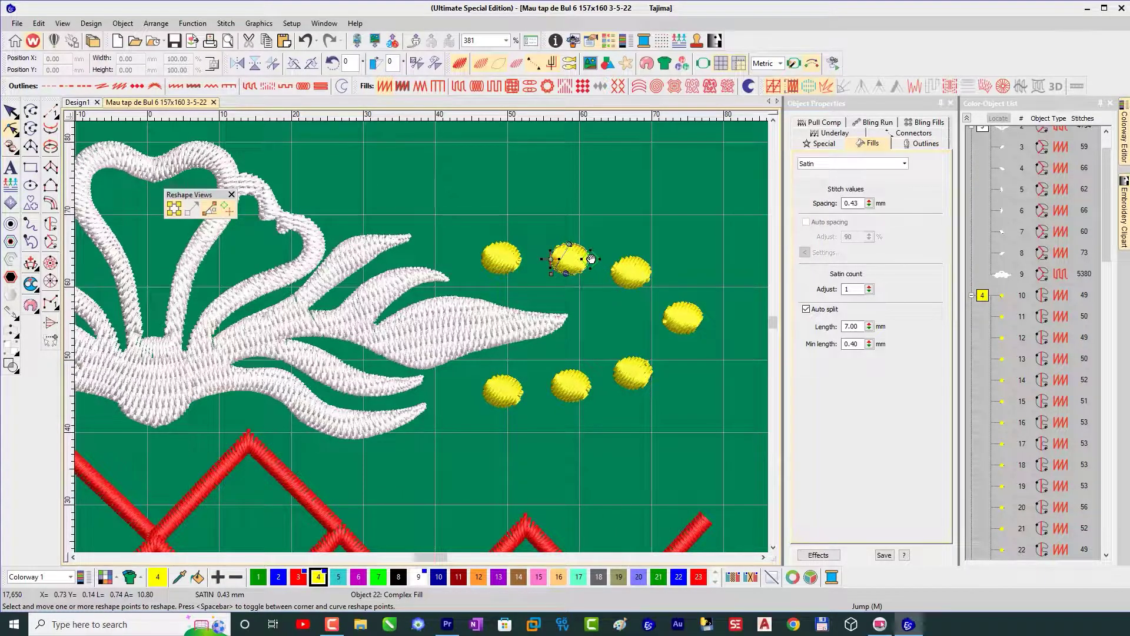
Set the innermost upper-right dot to enter on its right edge and exit on its left edge, and finish reshaping
click(513, 269)
mouse_move(525, 263)
mouse_down()
mouse_move(534, 285)
mouse_move(488, 257)
mouse_up()
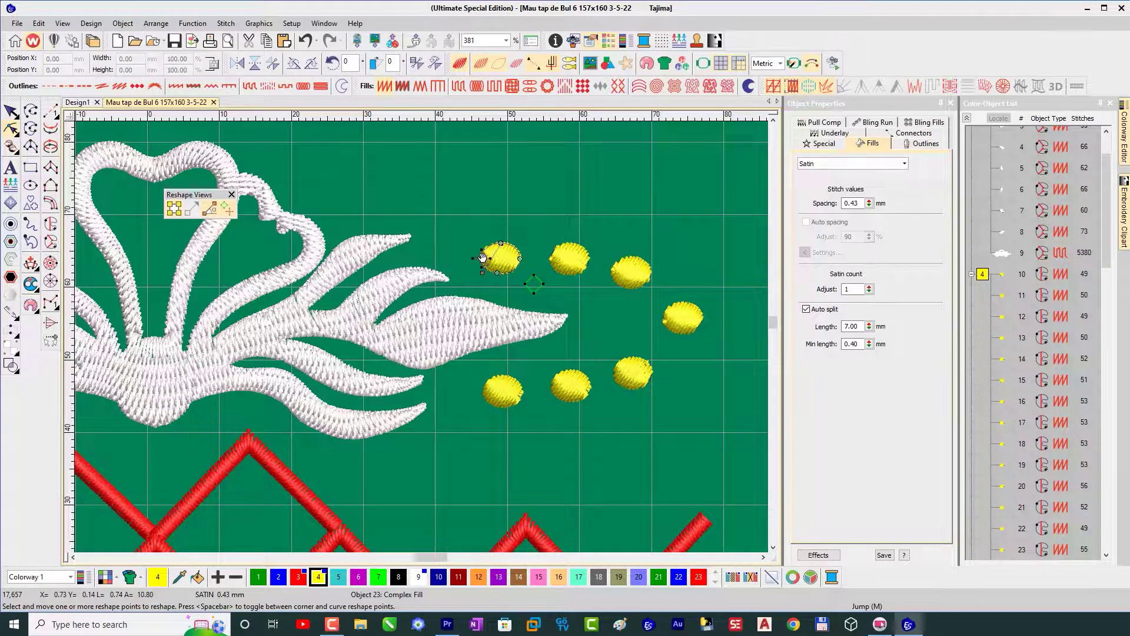
drag(540, 290, 517, 256)
key(Escape)
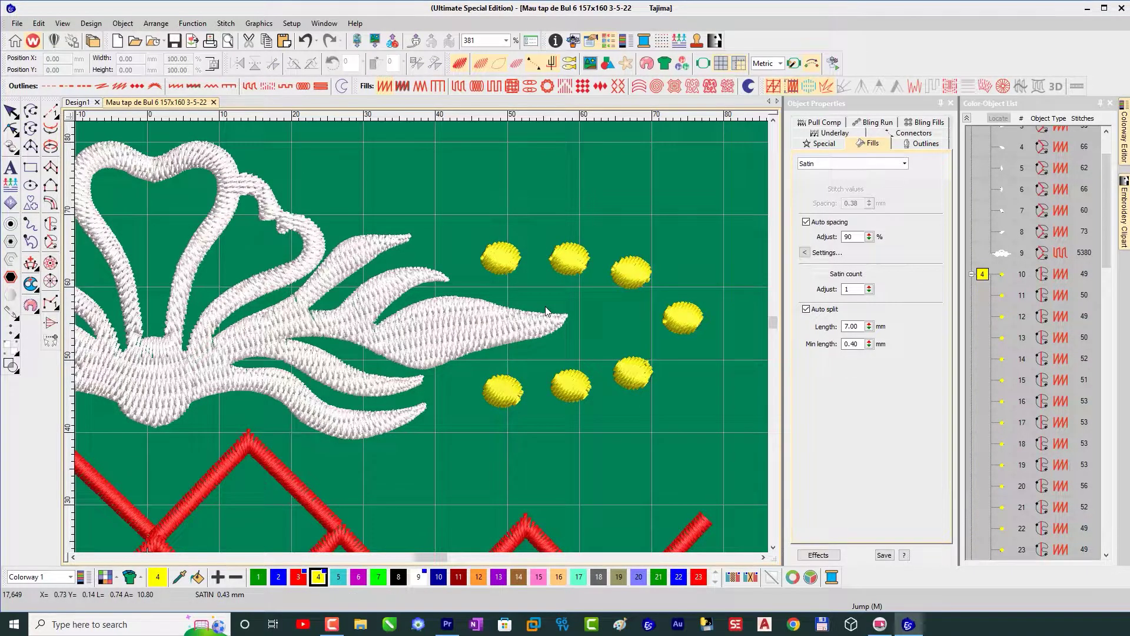
Simulate the stitch-out with the Stitch Player from the start of the yellow dots and examine their stitching order and connectors
key(t)
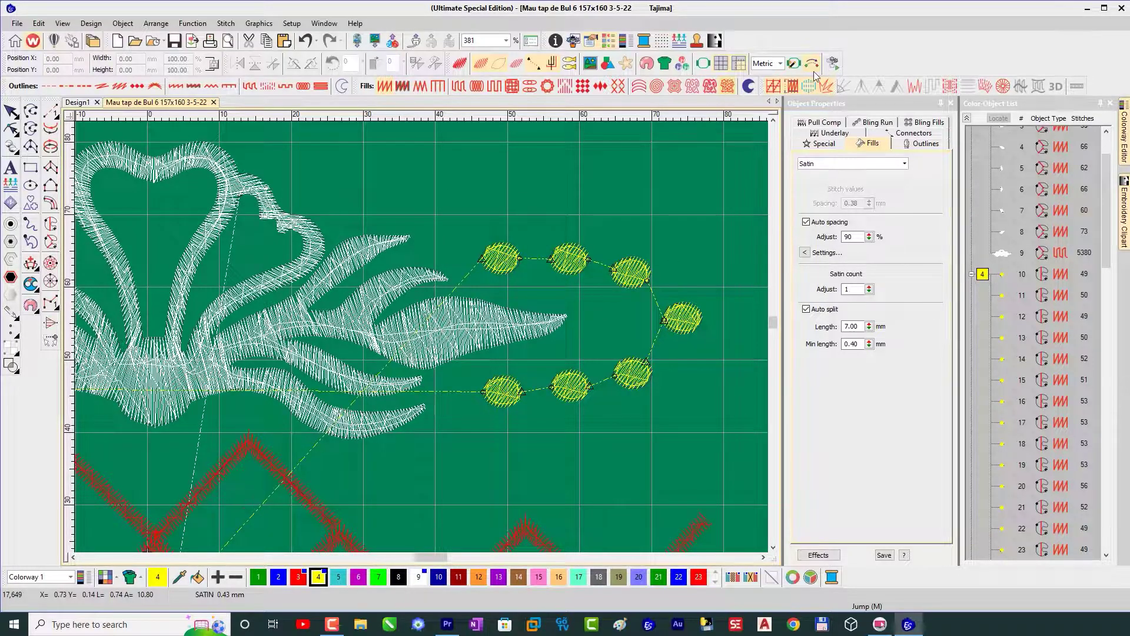
click(831, 67)
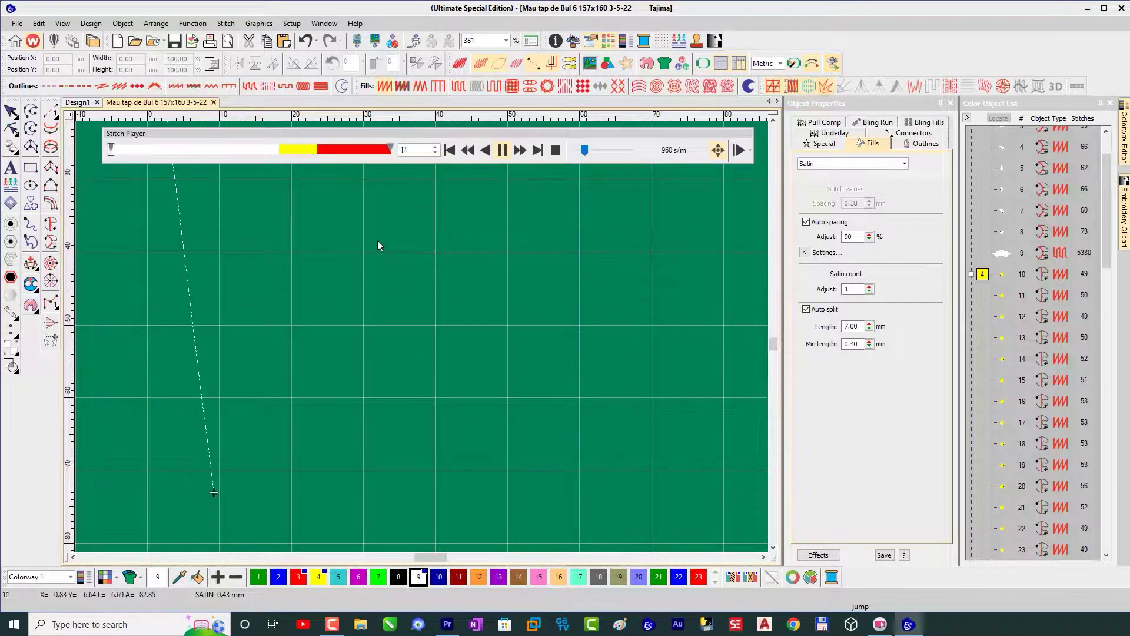
click(282, 151)
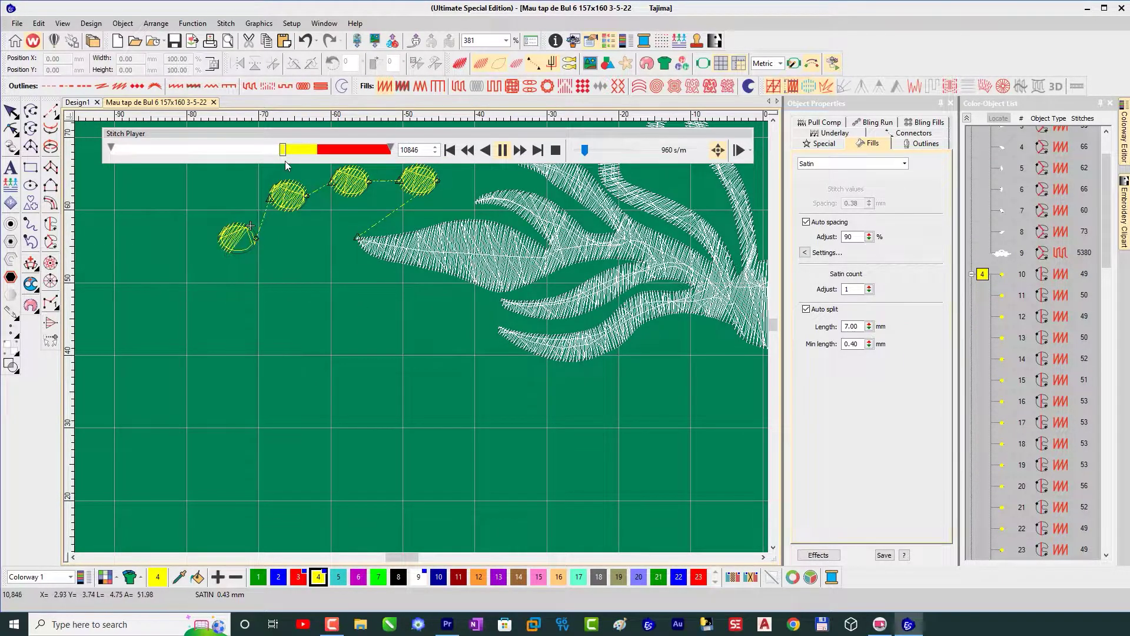
click(280, 150)
drag(280, 154, 279, 153)
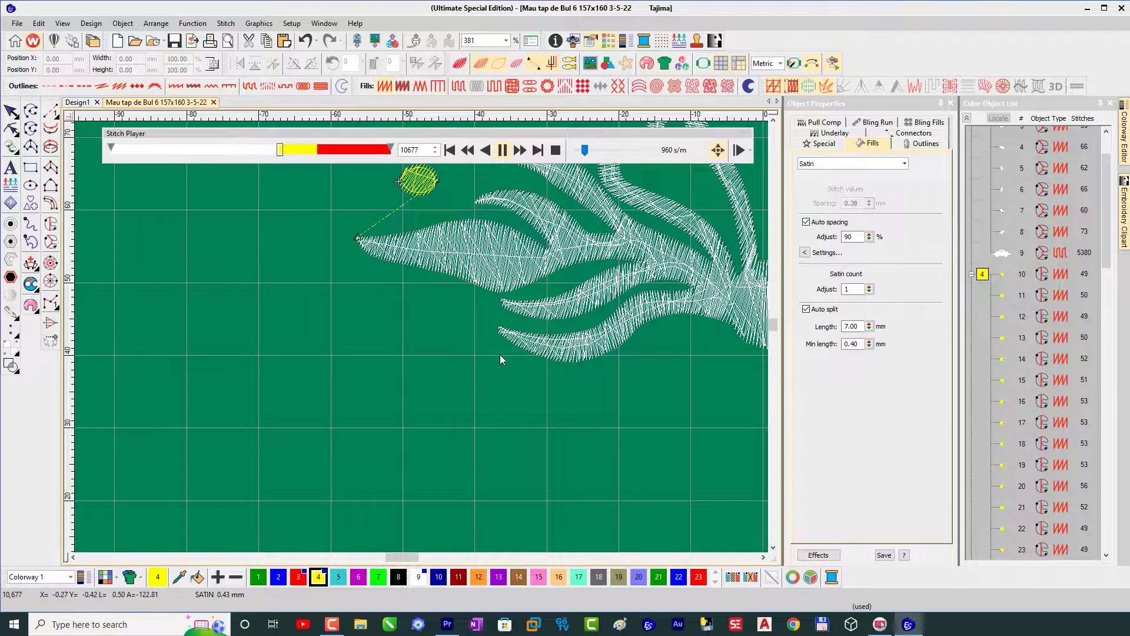
click(773, 547)
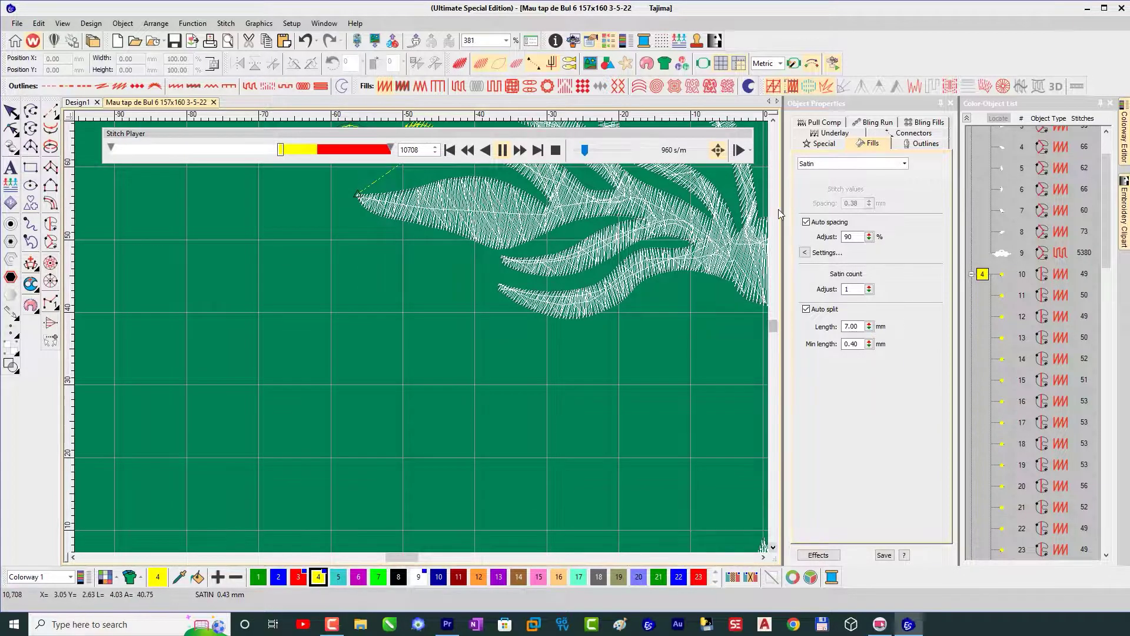
click(773, 120)
click(773, 120)
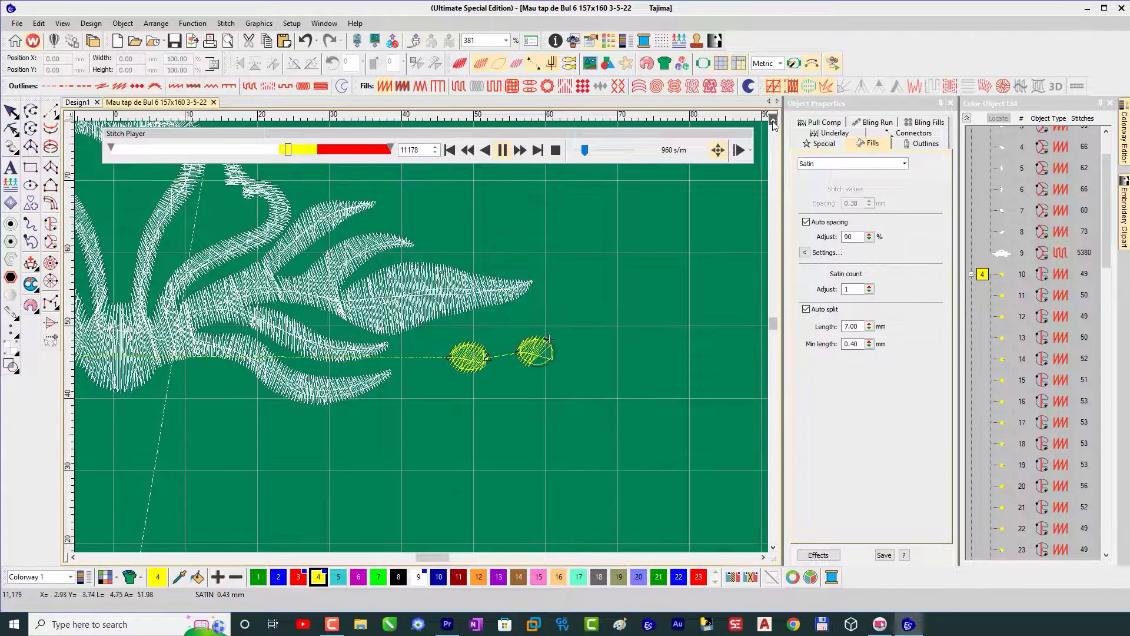
click(773, 118)
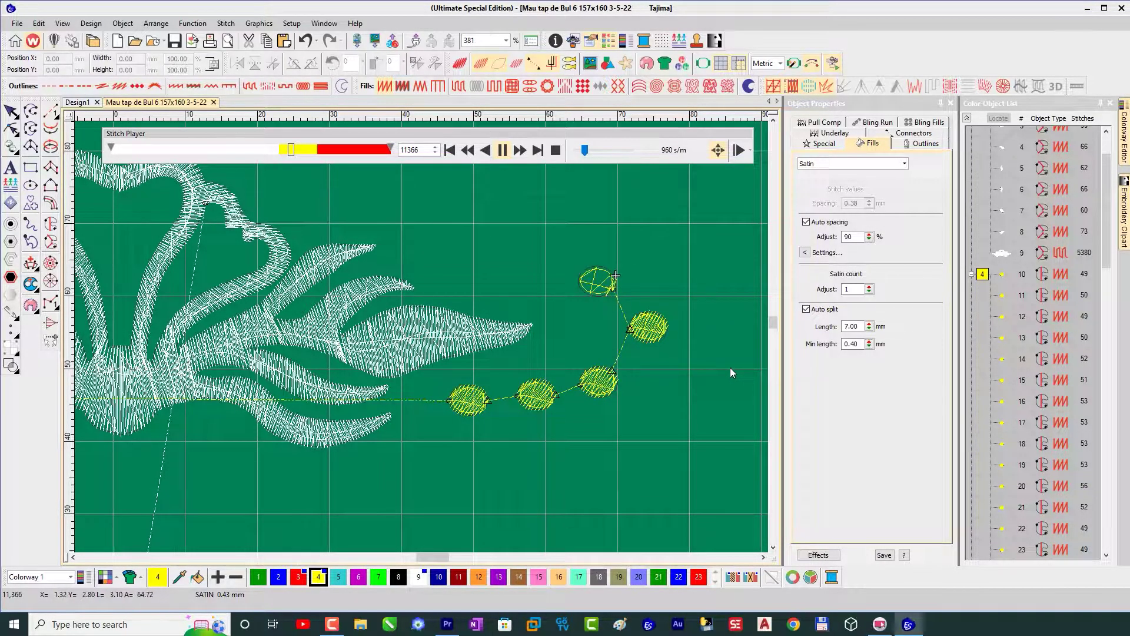
key(t)
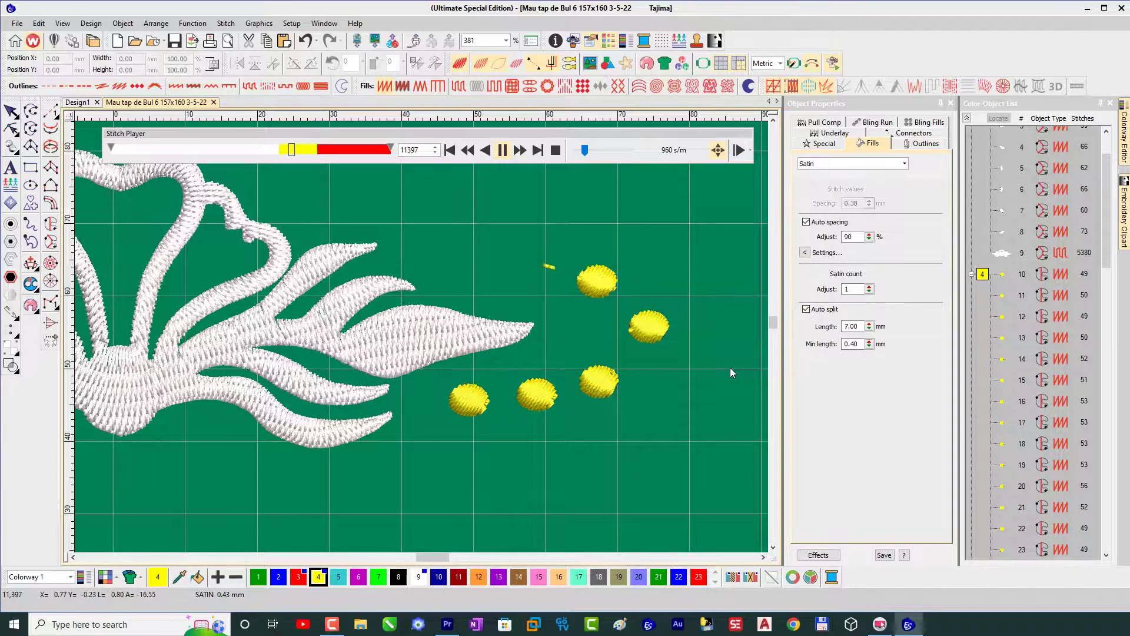
key(t)
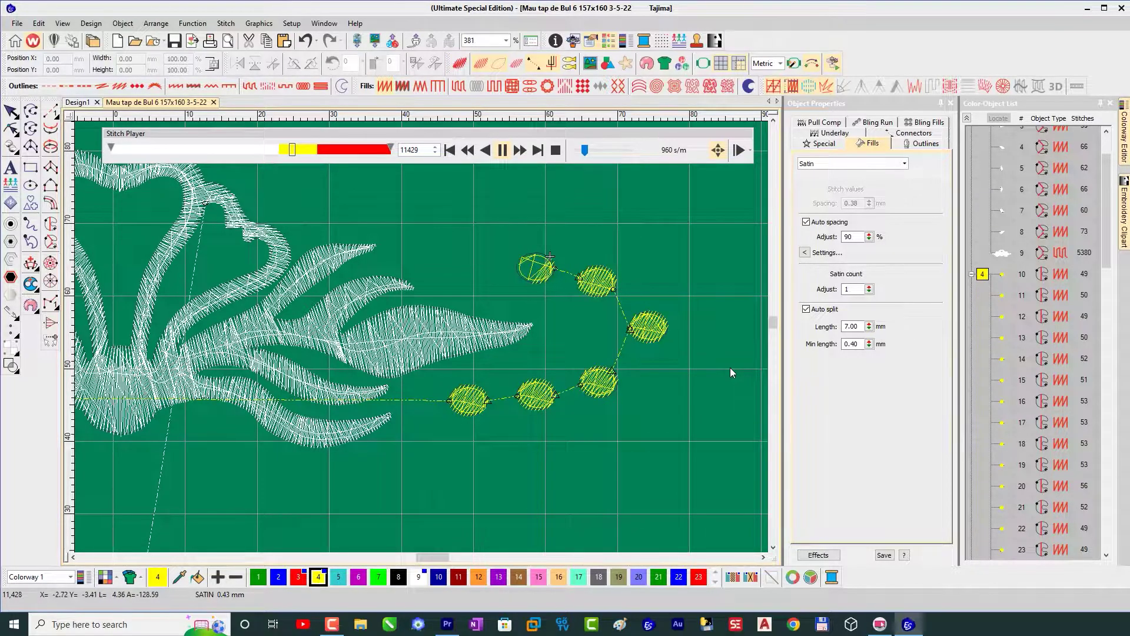